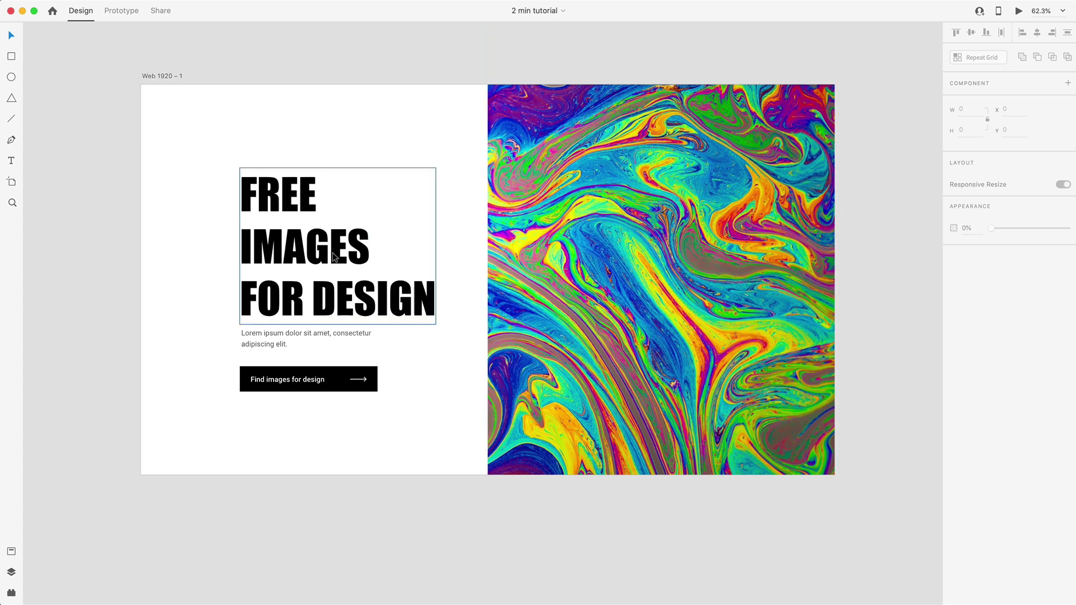
- Convert the 'FREE IMAGES FOR DESIGN' headline text into vector paths
left_click(324, 215)
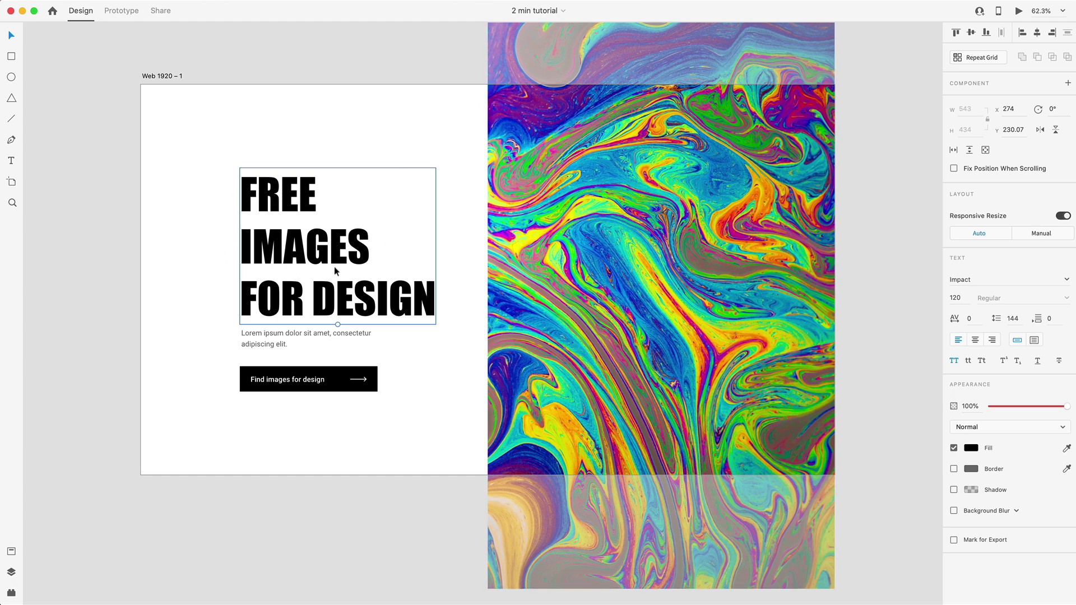
left_click(439, 280)
left_click(301, 246)
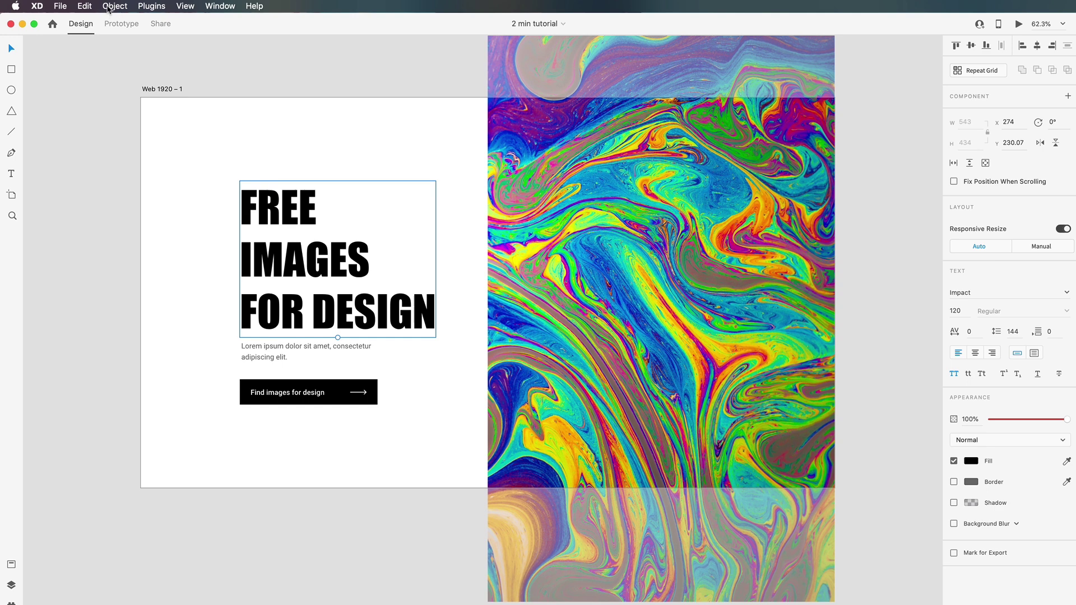
left_click(114, 6)
mouse_move(118, 224)
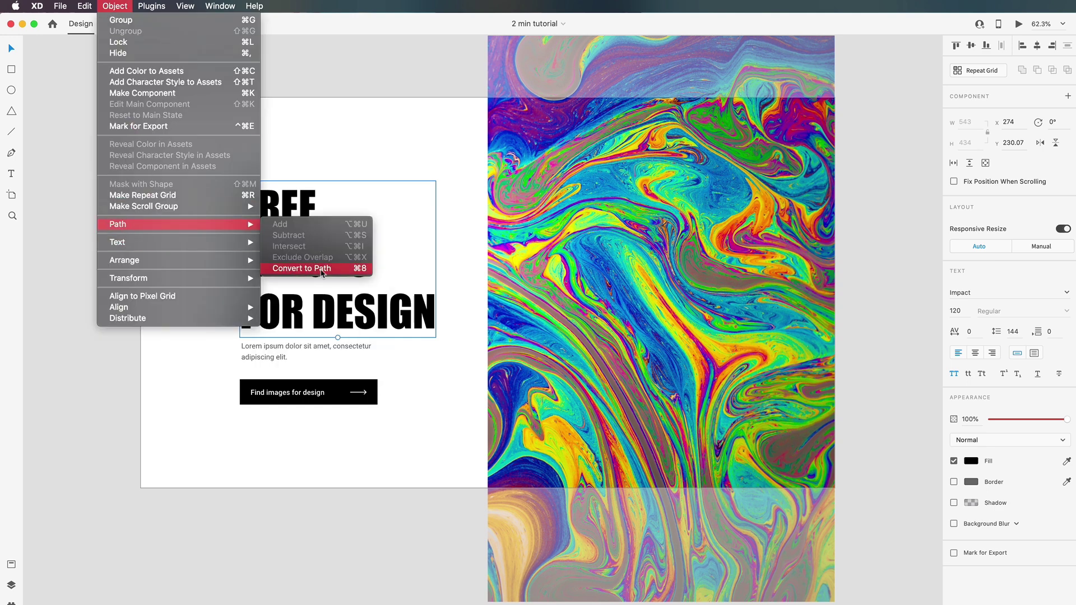
left_click(360, 271)
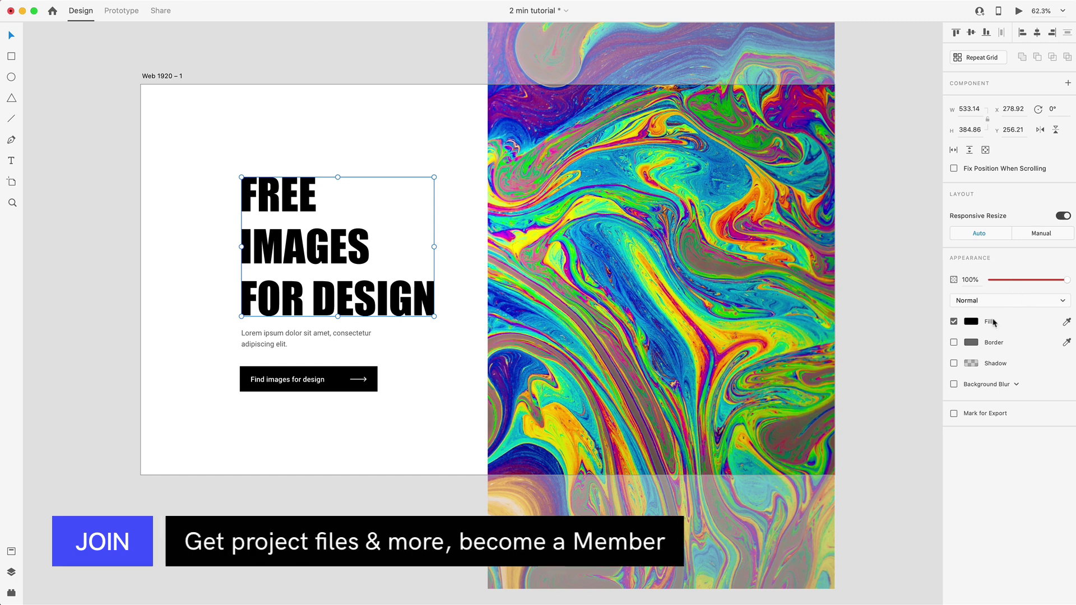
- Duplicate the marbled image and position the copy over the artboard's left half, under the headline
left_click(652, 249)
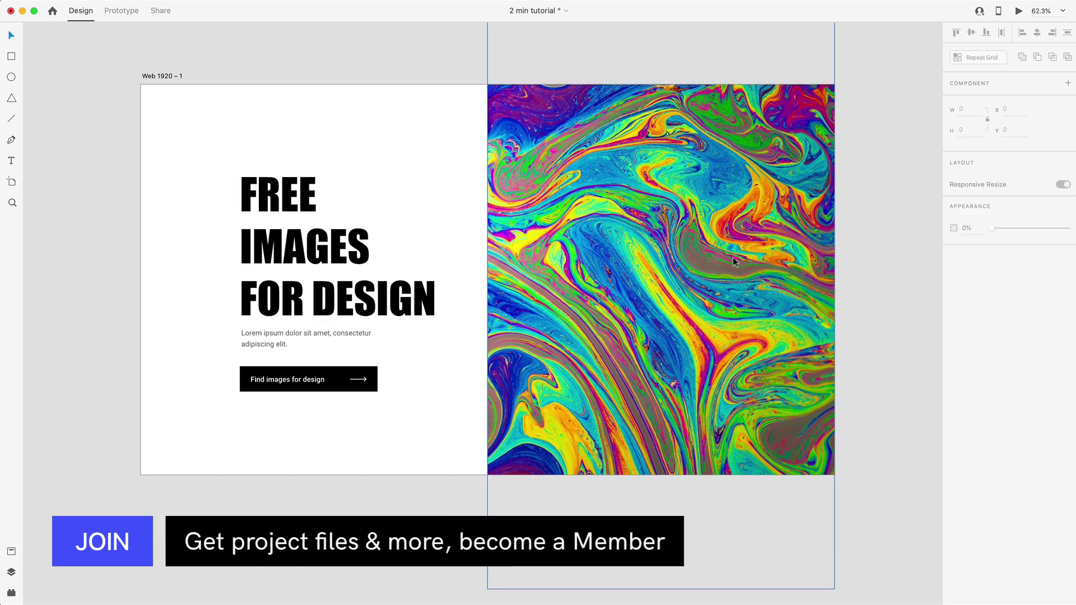
key("alt")
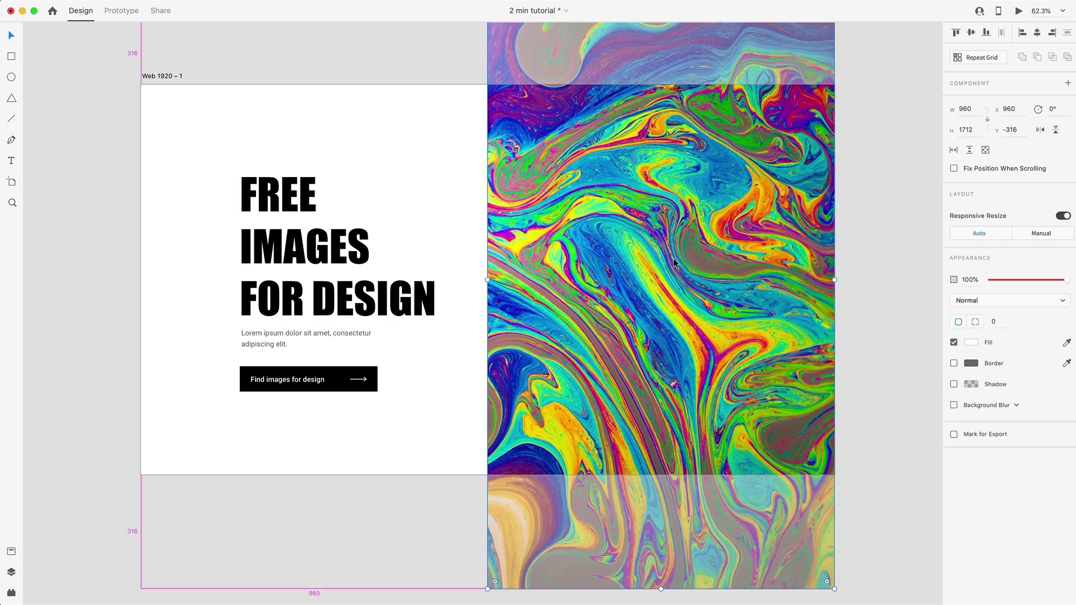
left_click_drag(709, 295, 367, 265)
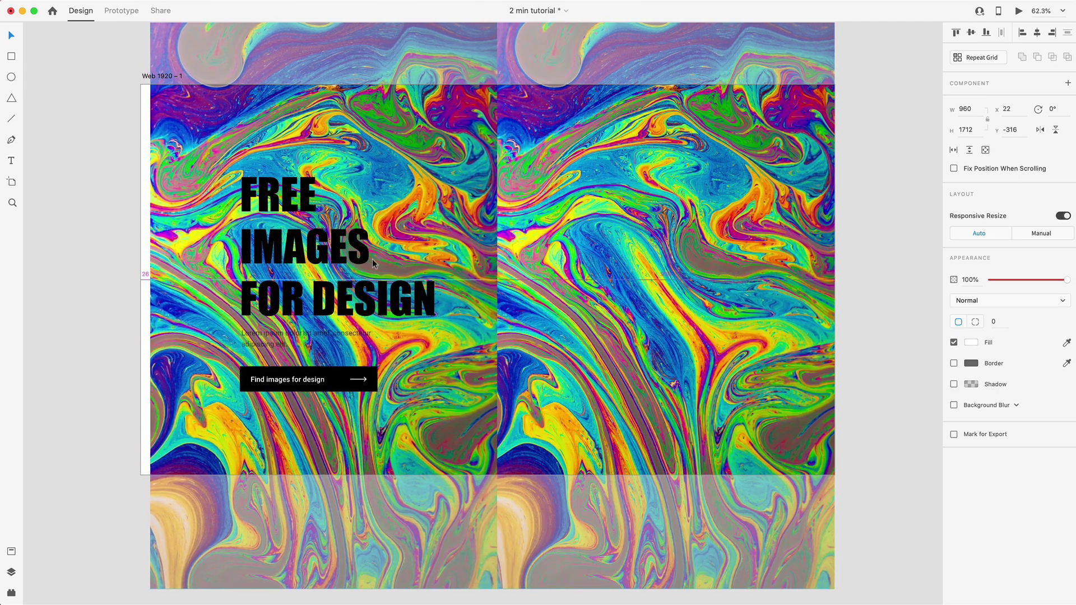
left_click_drag(365, 265, 412, 205)
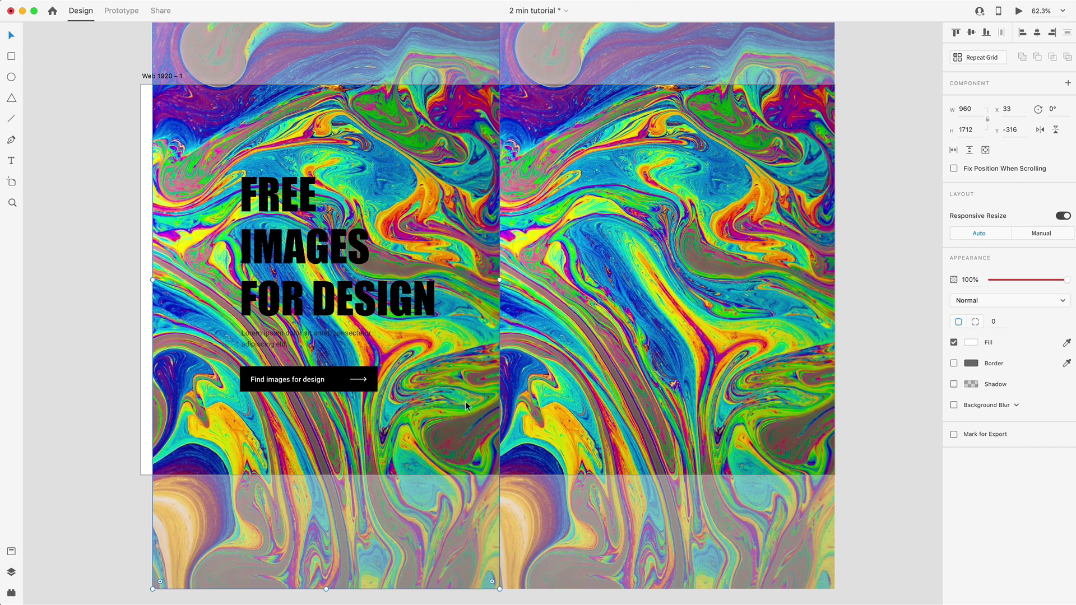
left_click_drag(453, 394, 464, 398)
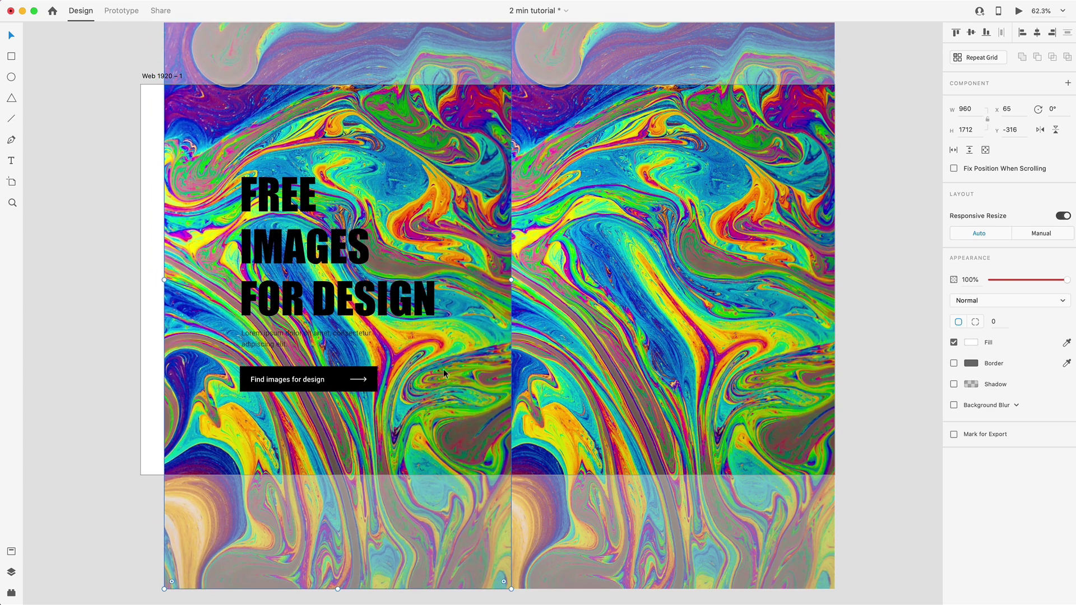
- Mask the left marbled image copy with the headline shapes, then deselect everything
left_click(435, 310)
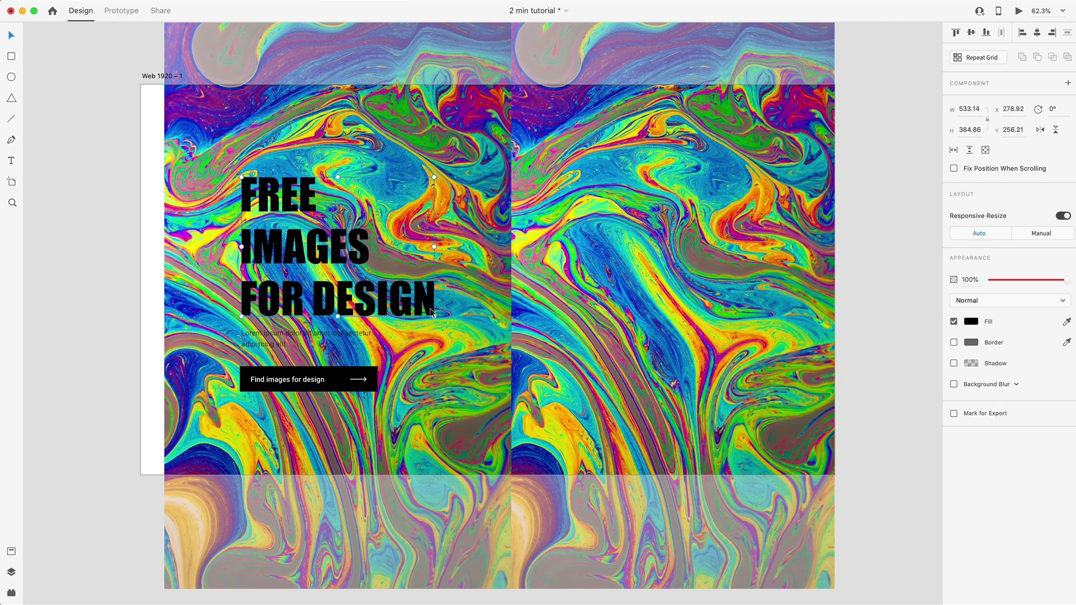
left_click(432, 313, "shift")
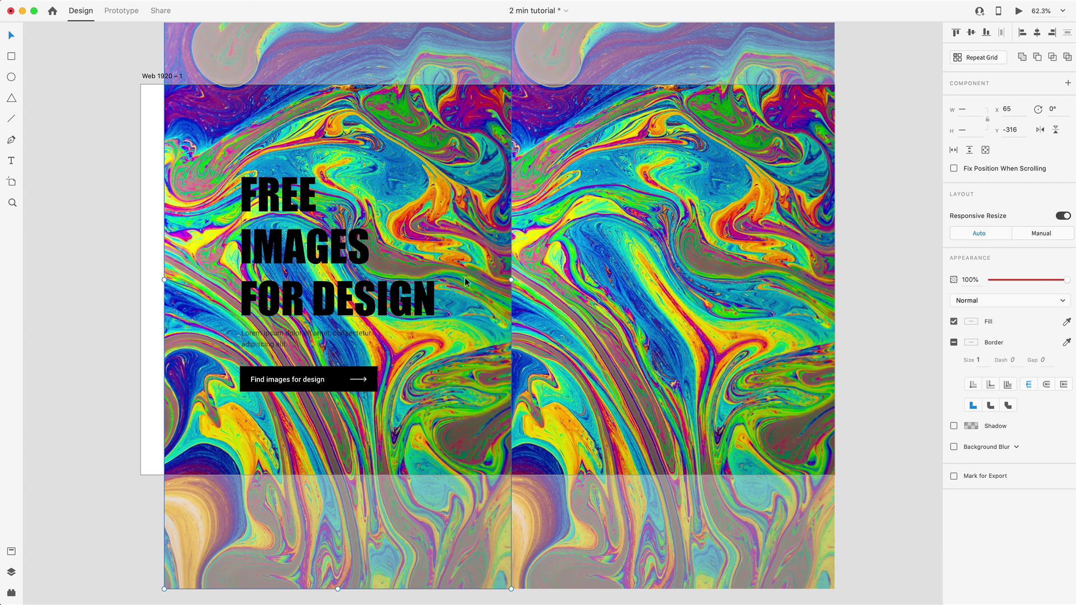
key("shift+super+m")
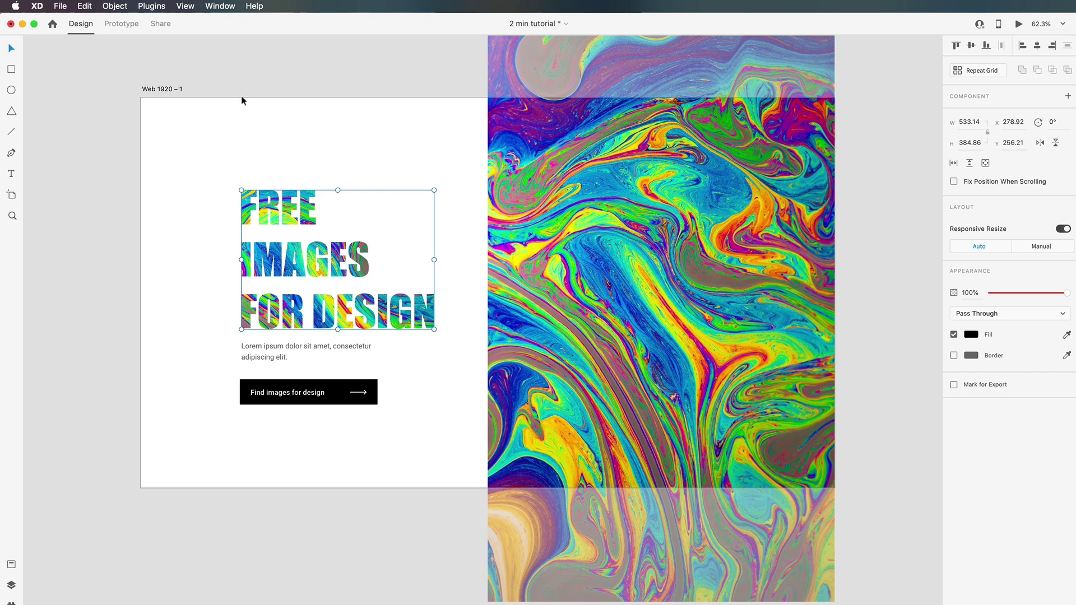
left_click(113, 7)
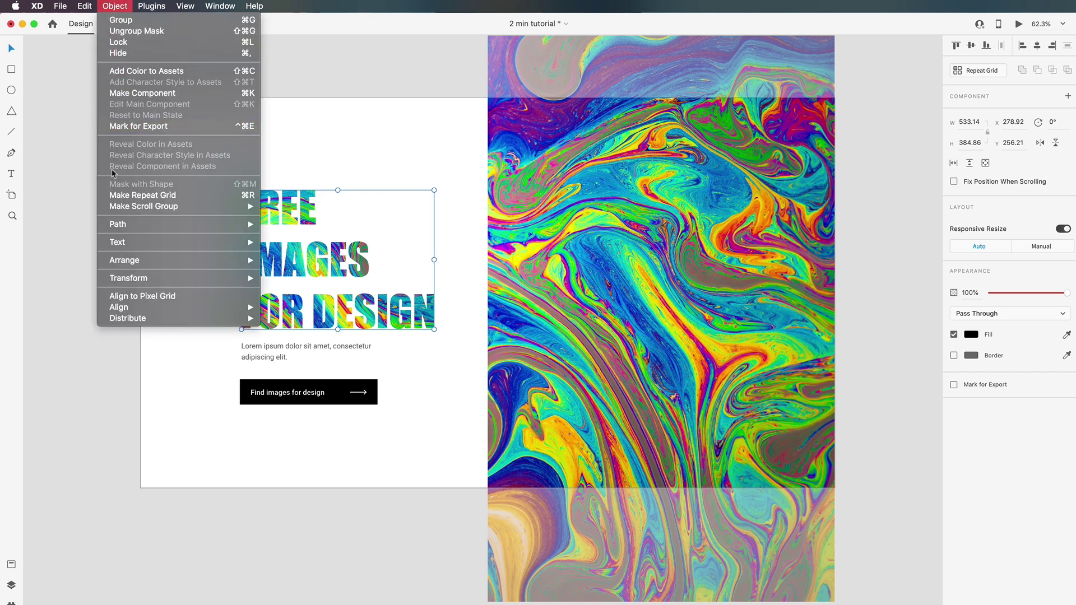
left_click(324, 163)
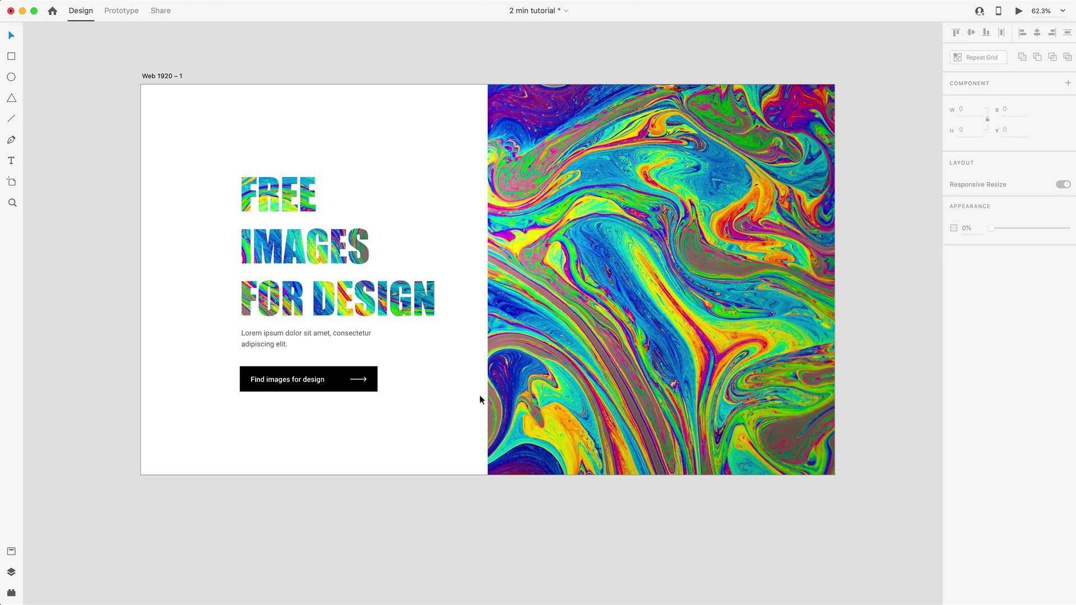